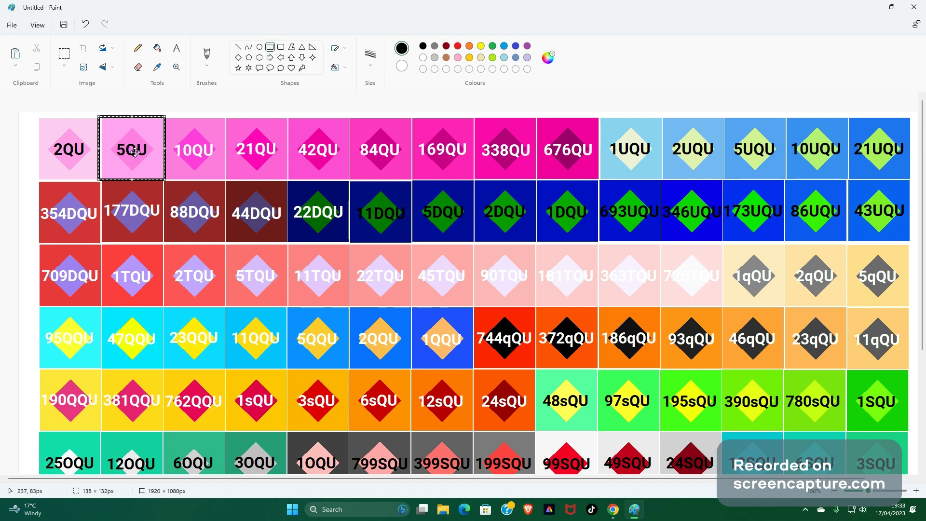
# Move the black rectangle outline tile by tile along the first row from 5QU to 676QU, resizing it to 130 × 130 px
pyautogui.moveTo(136, 153); pyautogui.dragTo(198, 152)
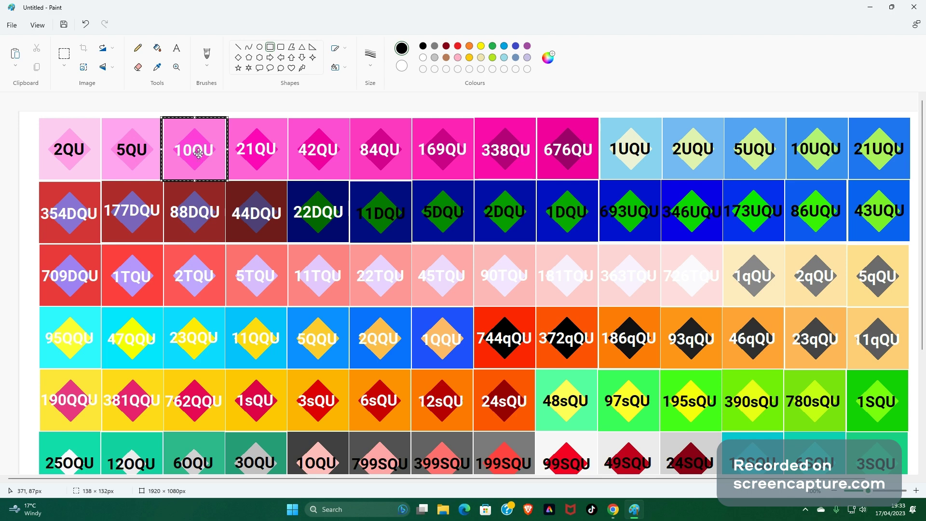
pyautogui.moveTo(199, 153); pyautogui.dragTo(261, 150)
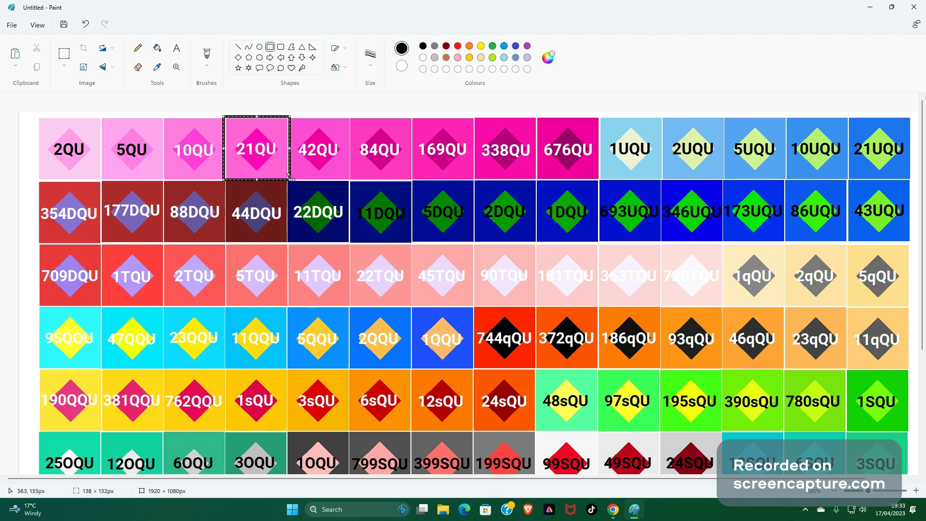
pyautogui.moveTo(291, 181); pyautogui.dragTo(381, 151)
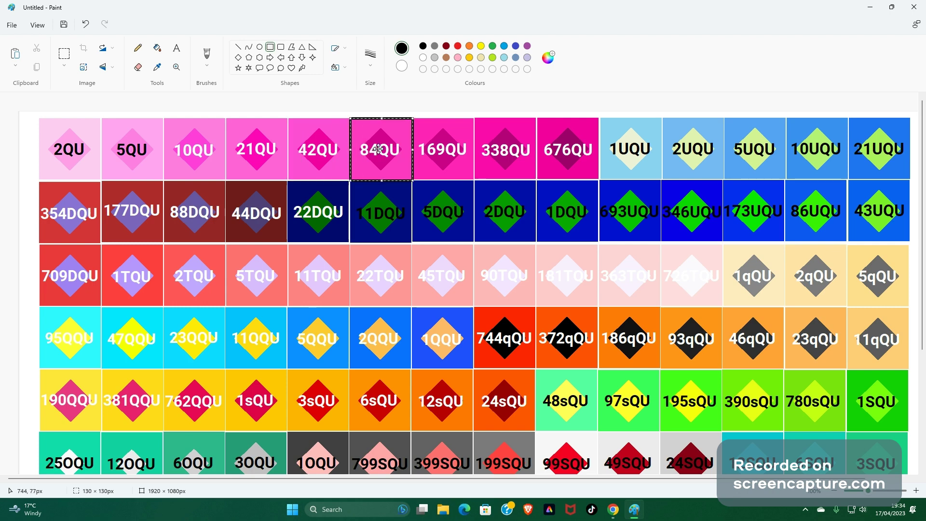
pyautogui.moveTo(378, 156); pyautogui.dragTo(439, 155)
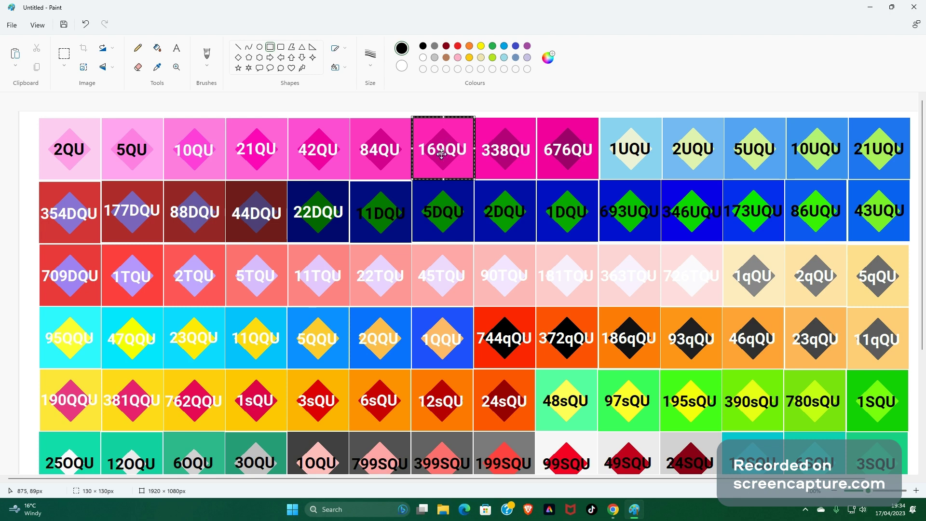
pyautogui.moveTo(441, 152); pyautogui.dragTo(506, 151)
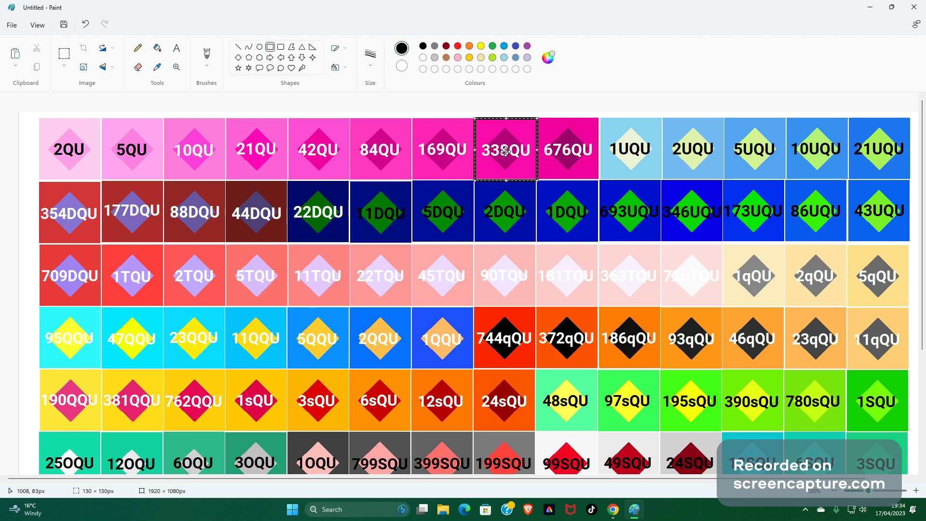
pyautogui.moveTo(505, 151); pyautogui.dragTo(567, 148)
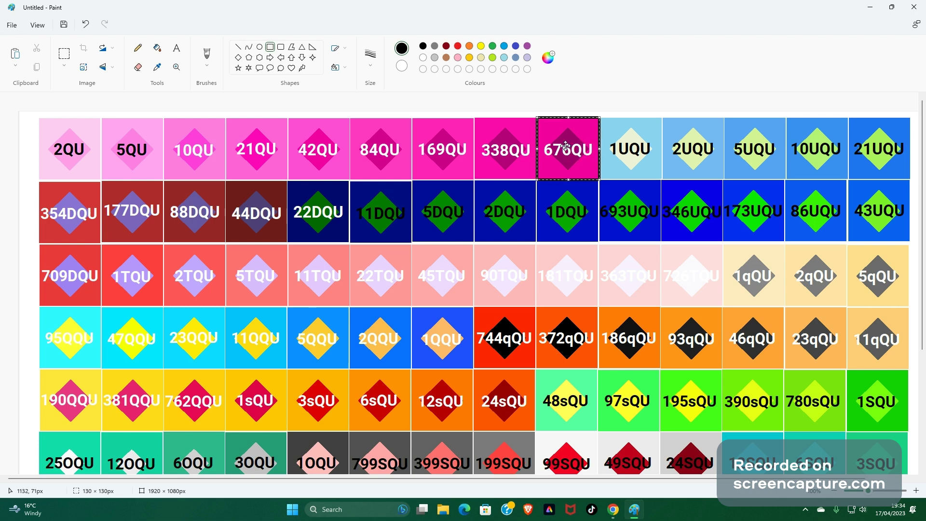
# Move the rectangle outline tile by tile across the blue tiles of the first row, from 1UQU to 21UQU
pyautogui.moveTo(578, 148); pyautogui.dragTo(641, 149)
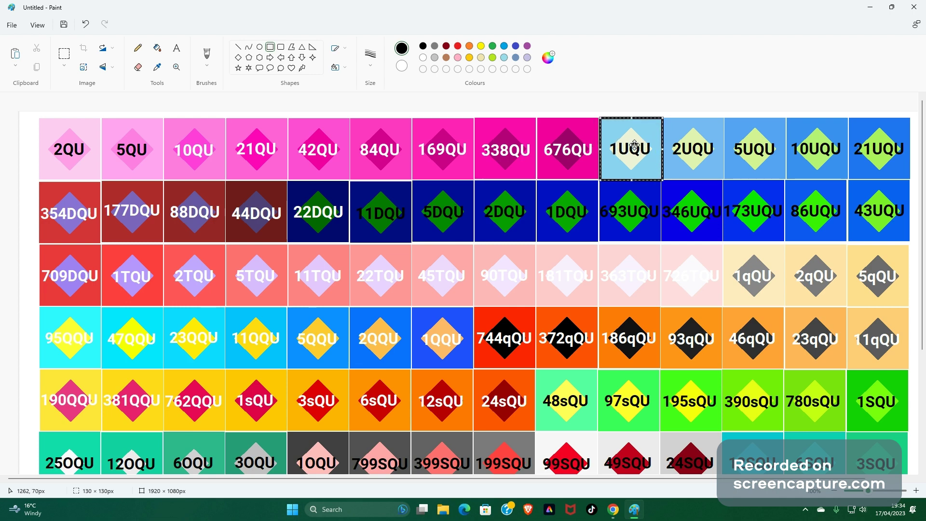
pyautogui.moveTo(633, 148); pyautogui.dragTo(691, 154)
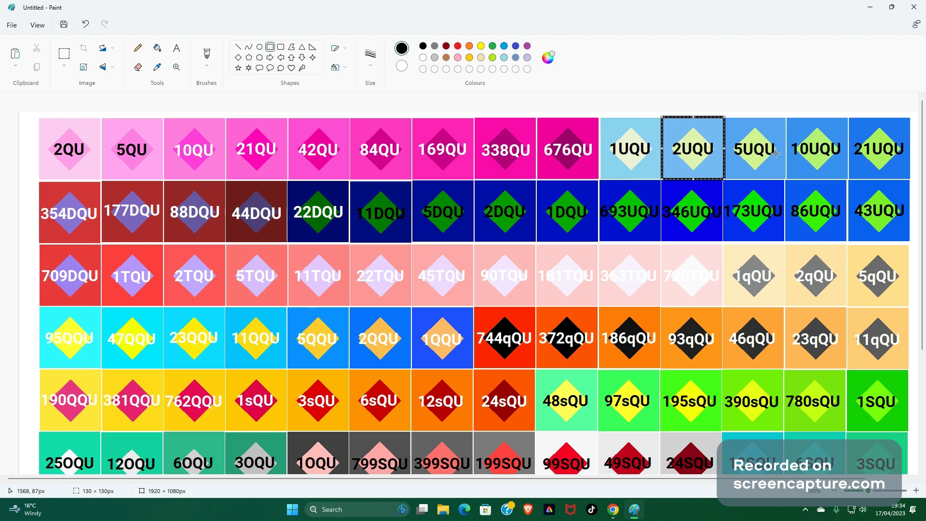
pyautogui.scroll(-1, 752, 145)
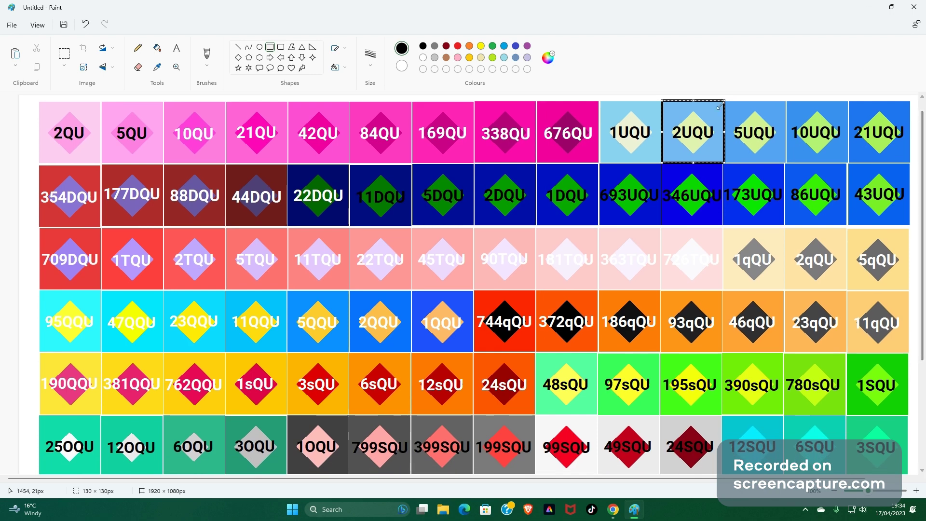
pyautogui.moveTo(725, 101); pyautogui.dragTo(787, 164)
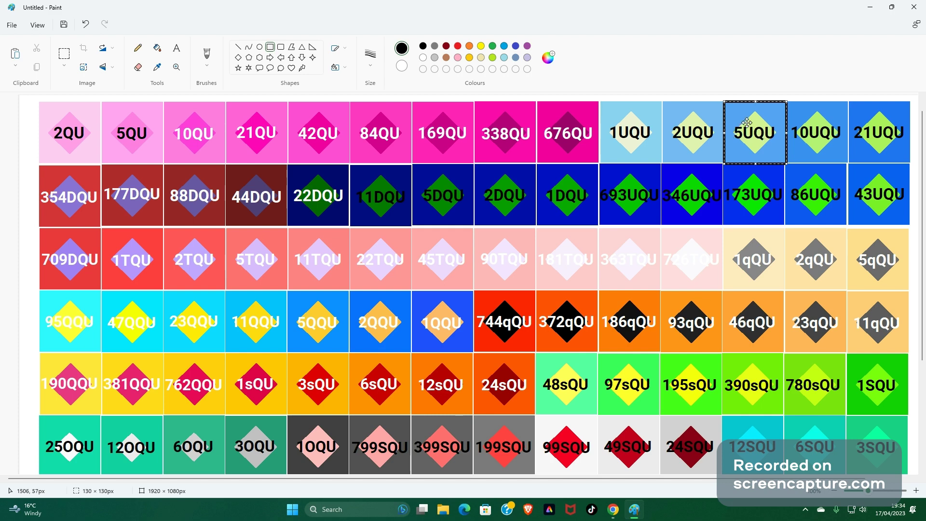
pyautogui.moveTo(747, 122); pyautogui.dragTo(819, 131)
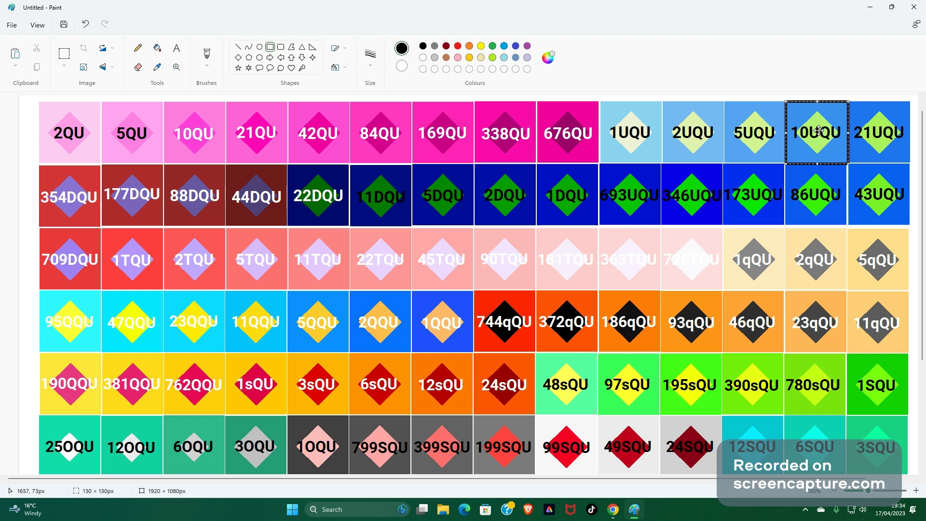
pyautogui.moveTo(819, 130); pyautogui.dragTo(883, 136)
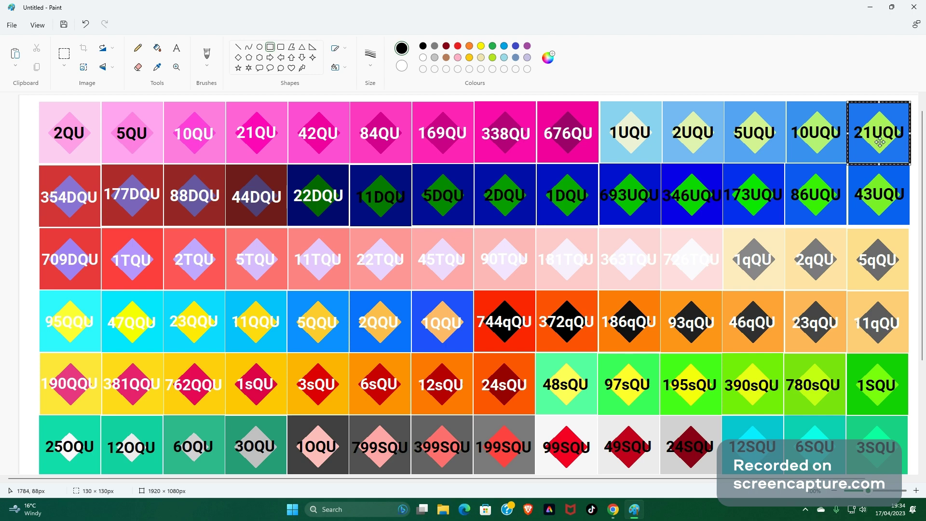
# Move the rectangle outline down to the 43UQU tile and back along the second row to 693UQU
pyautogui.moveTo(886, 128); pyautogui.dragTo(886, 190)
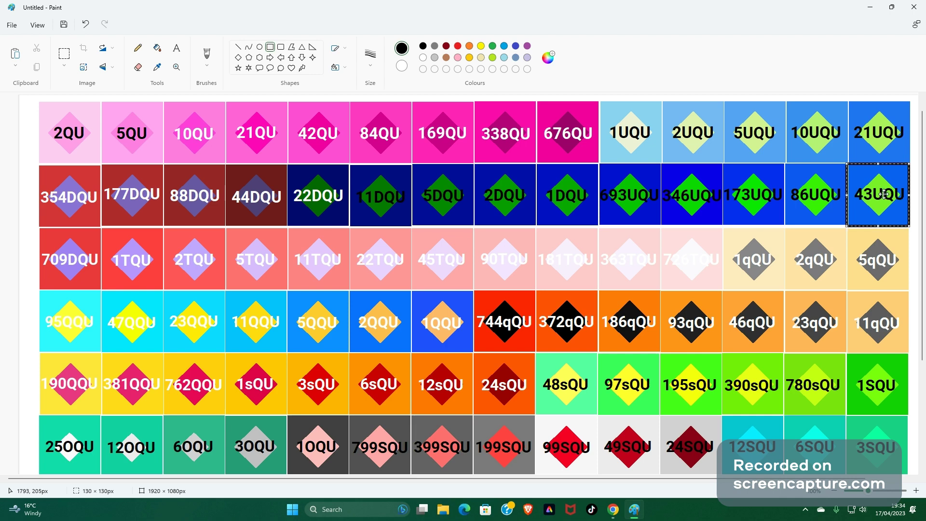
pyautogui.moveTo(876, 190); pyautogui.dragTo(815, 190)
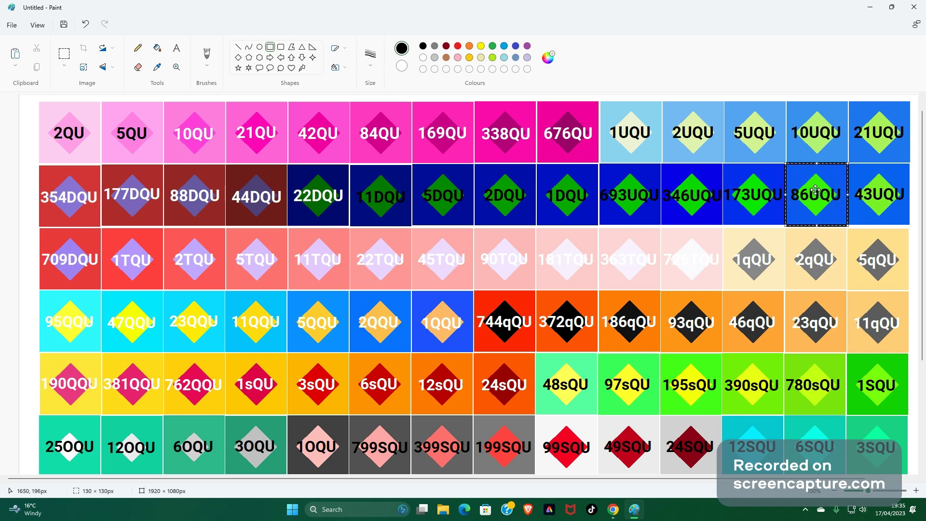
pyautogui.moveTo(816, 190); pyautogui.dragTo(753, 191)
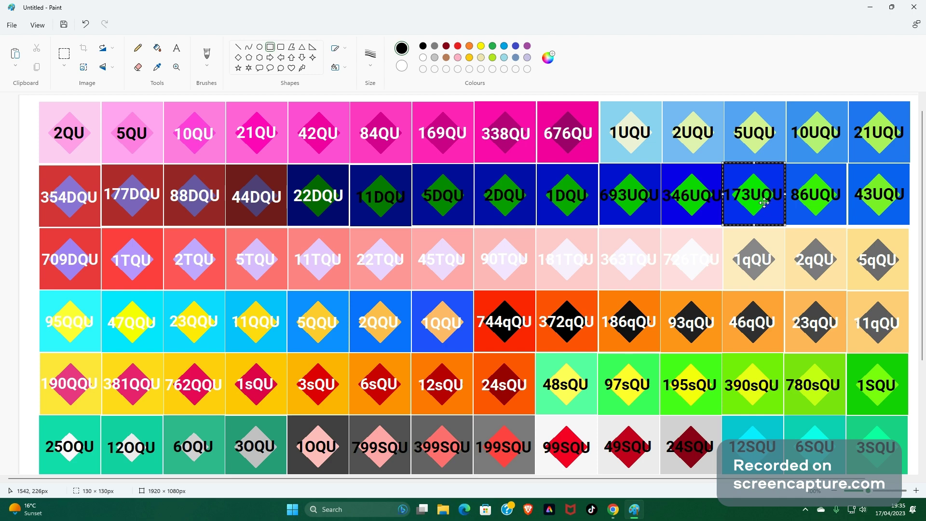
pyautogui.moveTo(763, 196); pyautogui.dragTo(705, 192)
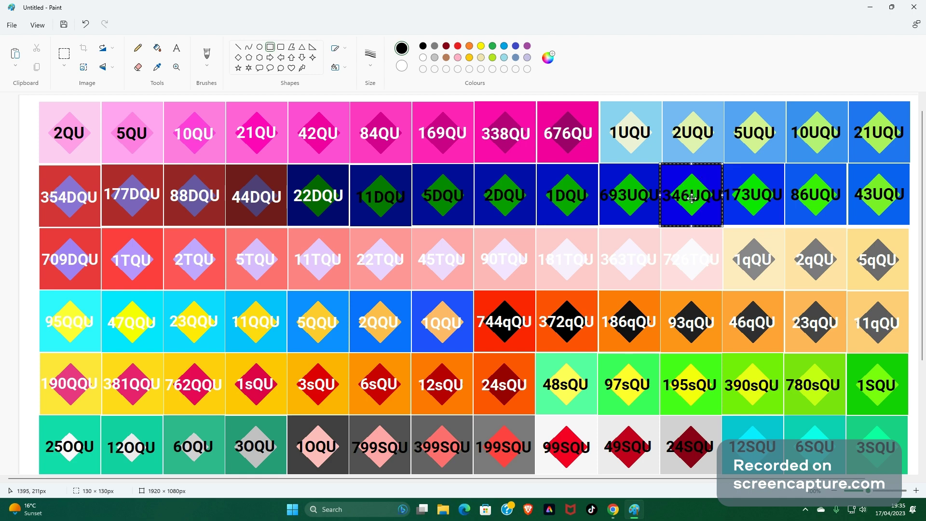
pyautogui.moveTo(703, 198); pyautogui.dragTo(643, 198)
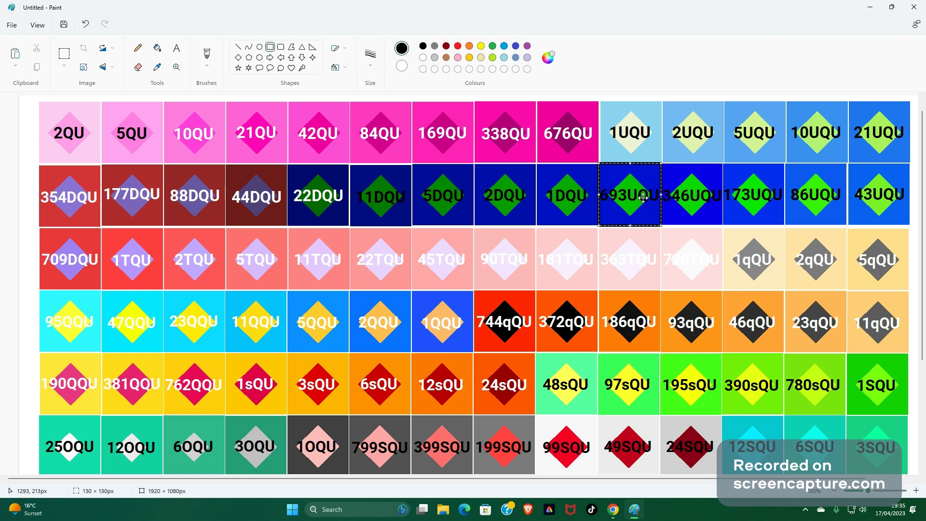
# Move the rectangle outline along the rest of the second row, from 1DQU to the 354DQU tile
pyautogui.moveTo(643, 198); pyautogui.dragTo(587, 194)
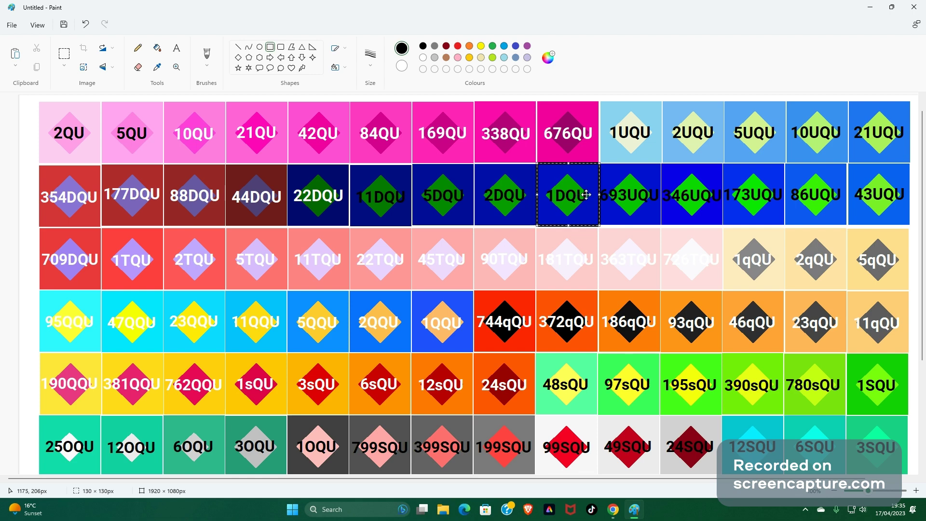
pyautogui.moveTo(586, 194); pyautogui.dragTo(451, 195)
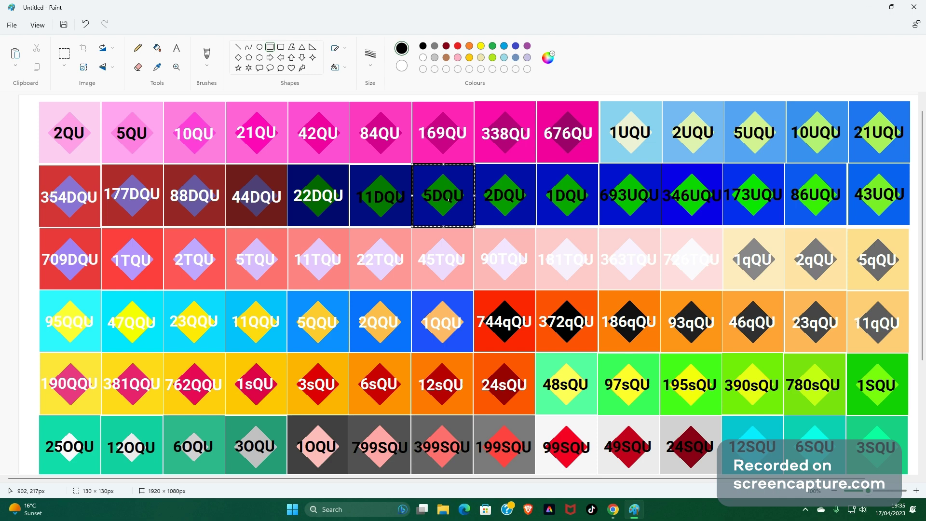
pyautogui.moveTo(452, 197); pyautogui.dragTo(392, 199)
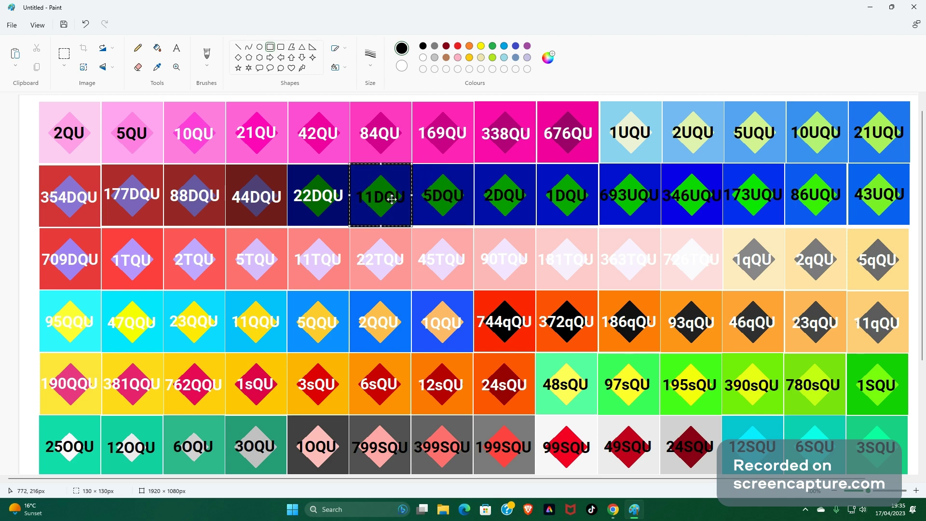
pyautogui.moveTo(392, 199); pyautogui.dragTo(327, 200)
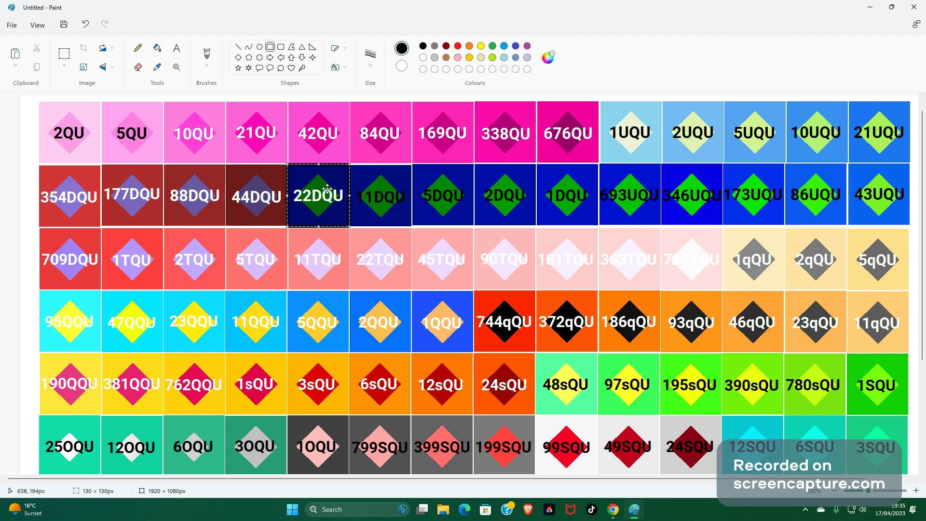
pyautogui.moveTo(328, 191); pyautogui.dragTo(264, 191)
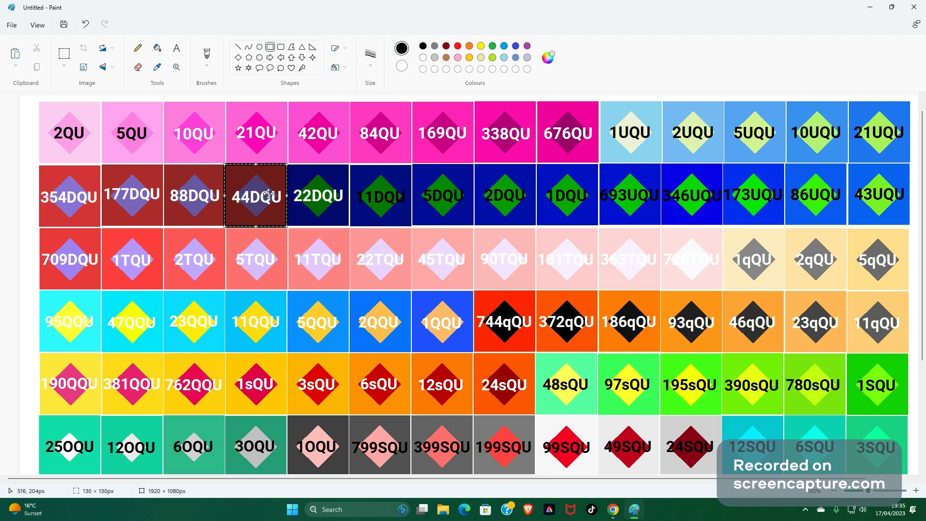
pyautogui.moveTo(269, 194); pyautogui.dragTo(208, 188)
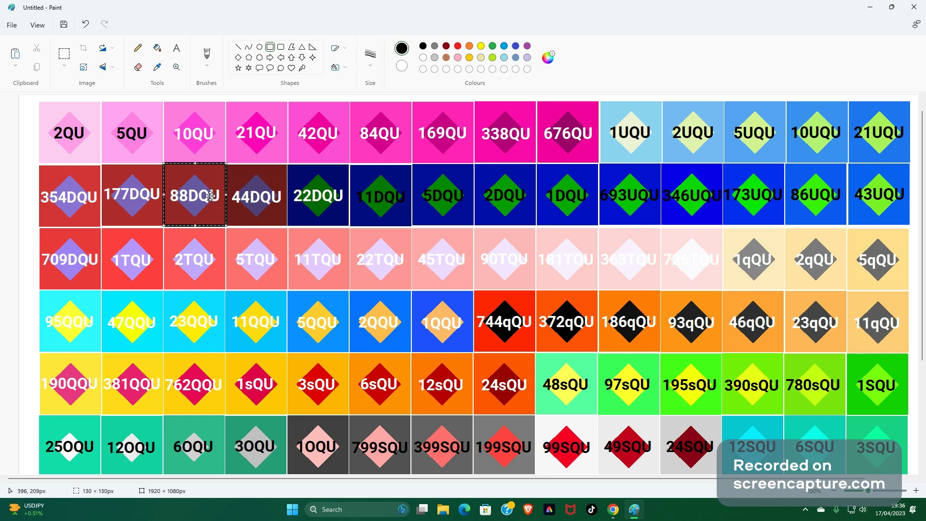
pyautogui.moveTo(206, 201); pyautogui.dragTo(142, 200)
pyautogui.moveTo(615, 502)
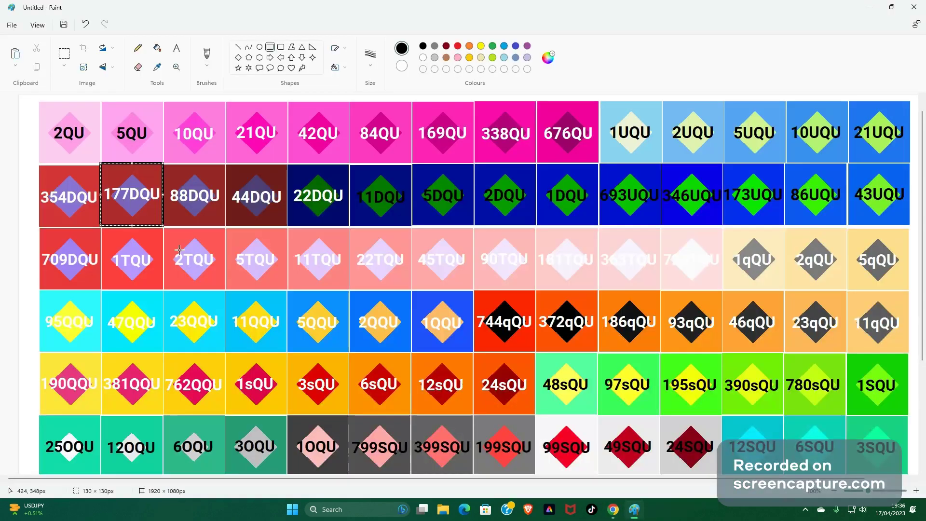
pyautogui.moveTo(100, 227); pyautogui.dragTo(38, 164)
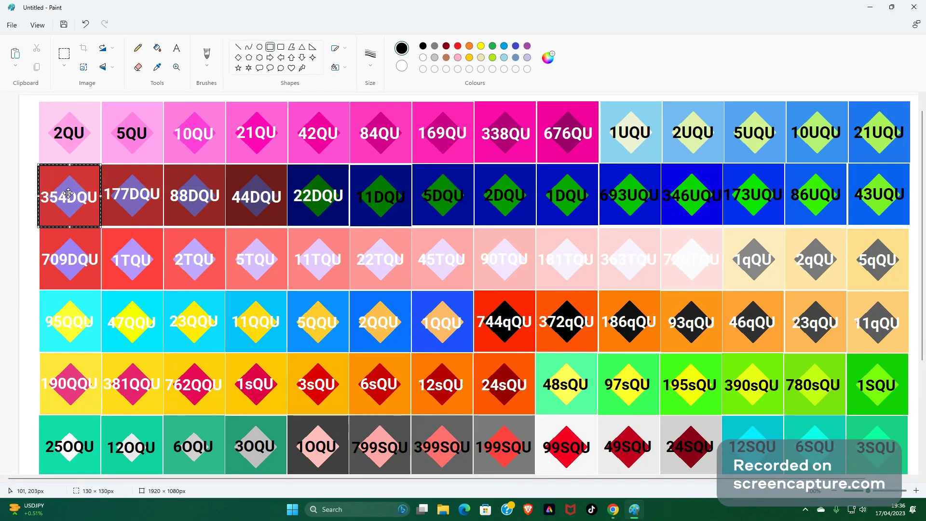
pyautogui.moveTo(614, 509)
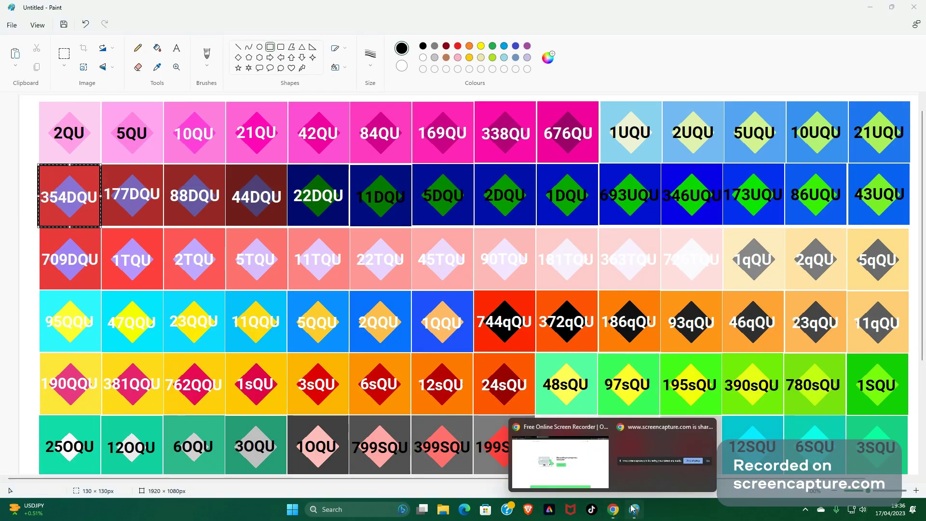
pyautogui.click(603, 470)
pyautogui.click(634, 509)
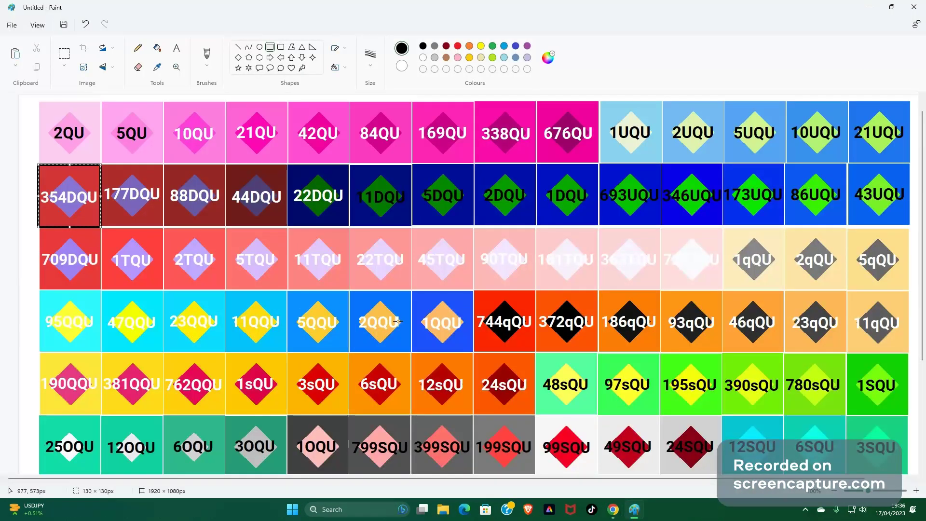
# Move the rectangle outline down to the third row and tile by tile from 1TQU to 181TQU
pyautogui.moveTo(71, 193); pyautogui.dragTo(135, 255)
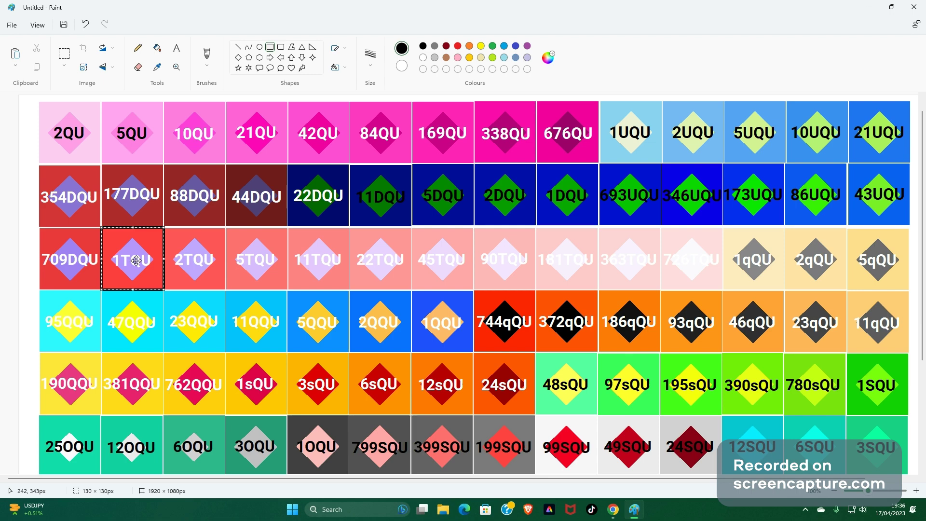
pyautogui.moveTo(135, 260); pyautogui.dragTo(199, 261)
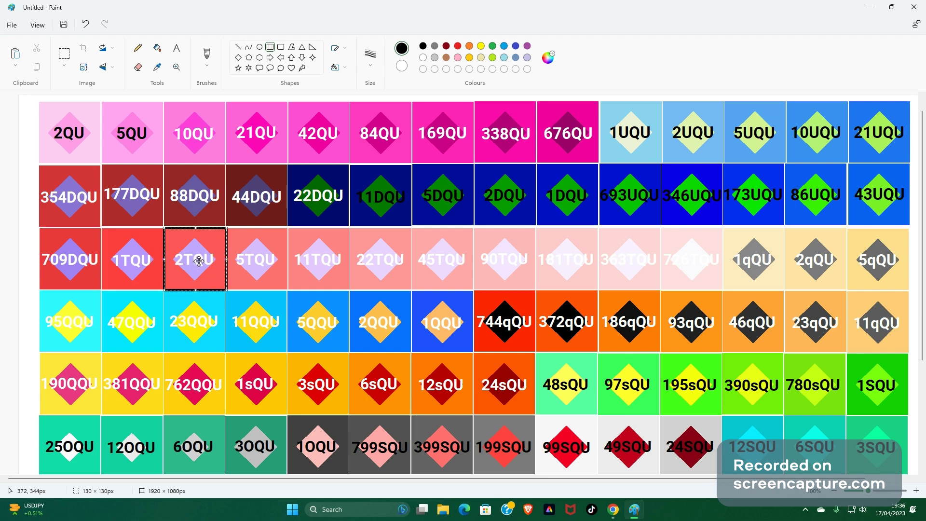
pyautogui.moveTo(199, 261); pyautogui.dragTo(249, 257)
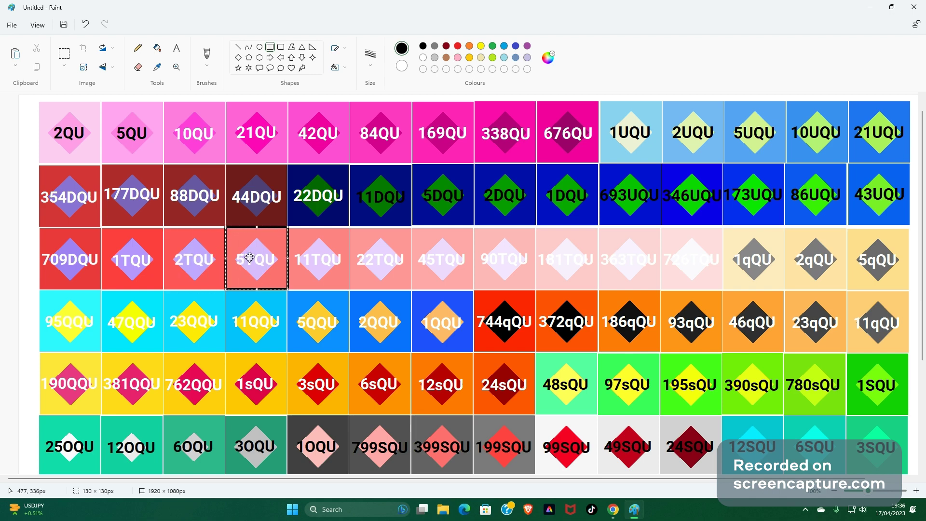
pyautogui.moveTo(249, 257); pyautogui.dragTo(314, 259)
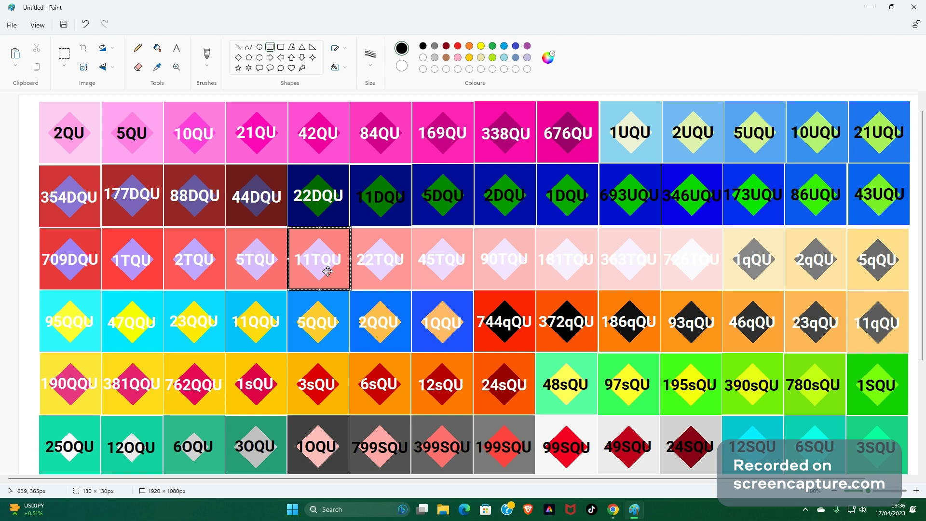
pyautogui.moveTo(323, 262); pyautogui.dragTo(384, 264)
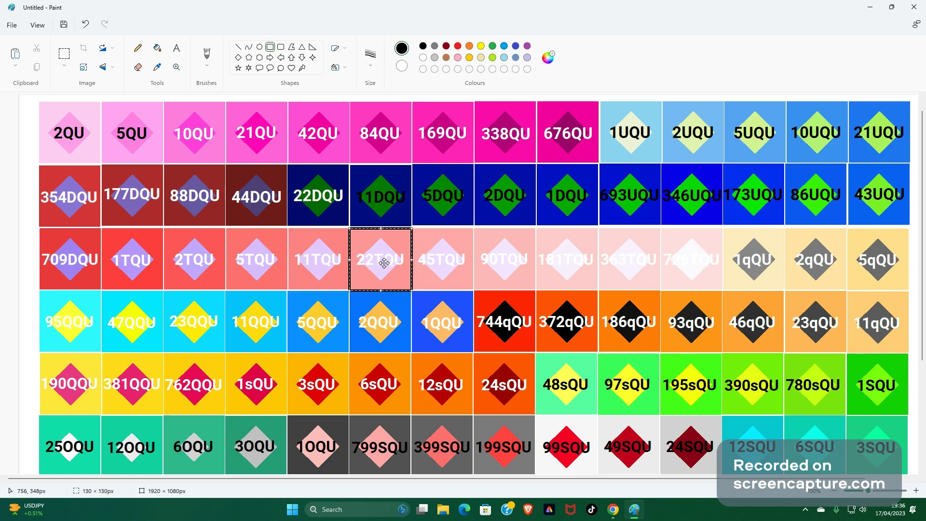
pyautogui.moveTo(381, 261); pyautogui.dragTo(443, 261)
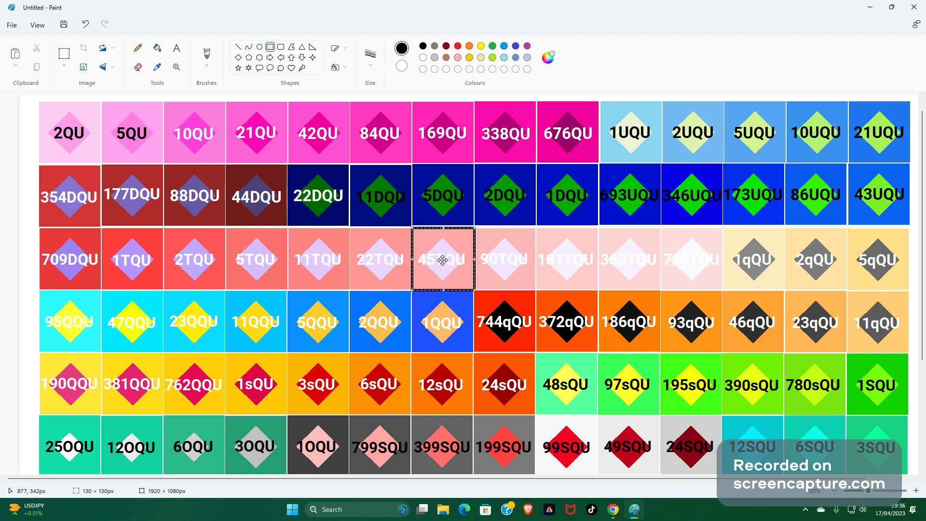
pyautogui.moveTo(442, 261); pyautogui.dragTo(508, 259)
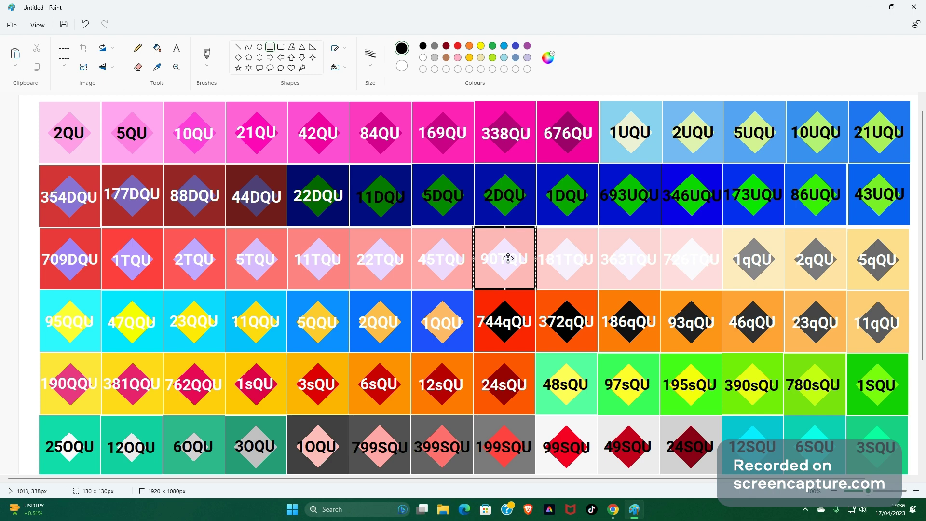
pyautogui.moveTo(506, 264); pyautogui.dragTo(568, 265)
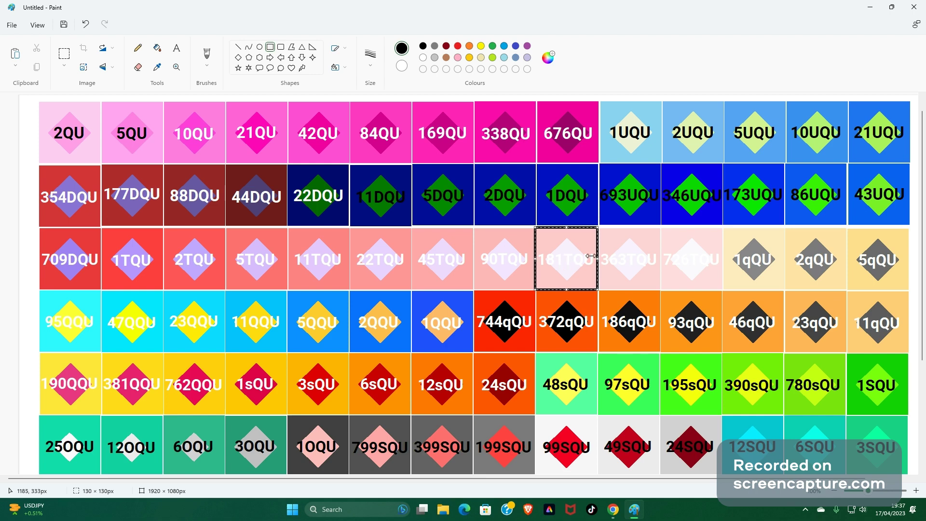
# Move the rectangle outline along the rest of the third row, from 363TQU to the 5qQU tile
pyautogui.moveTo(568, 262); pyautogui.dragTo(631, 263)
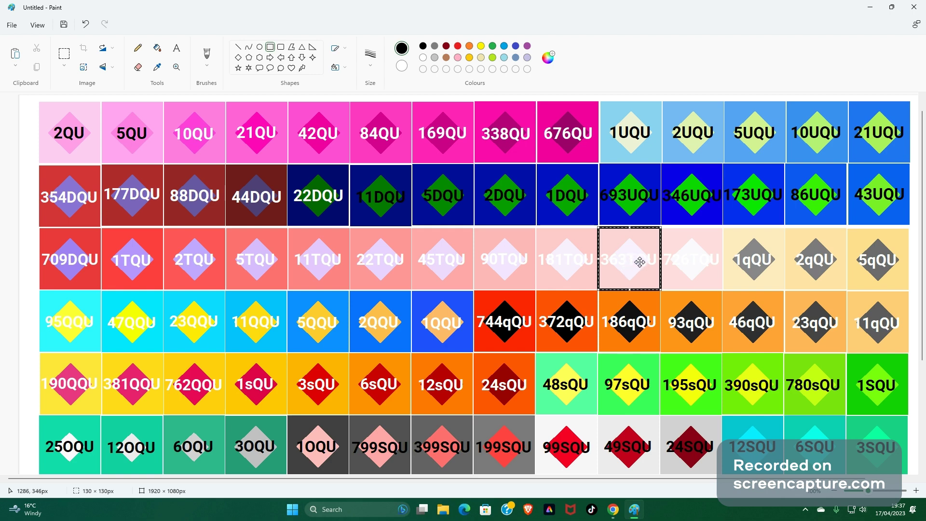
pyautogui.moveTo(639, 263); pyautogui.dragTo(700, 262)
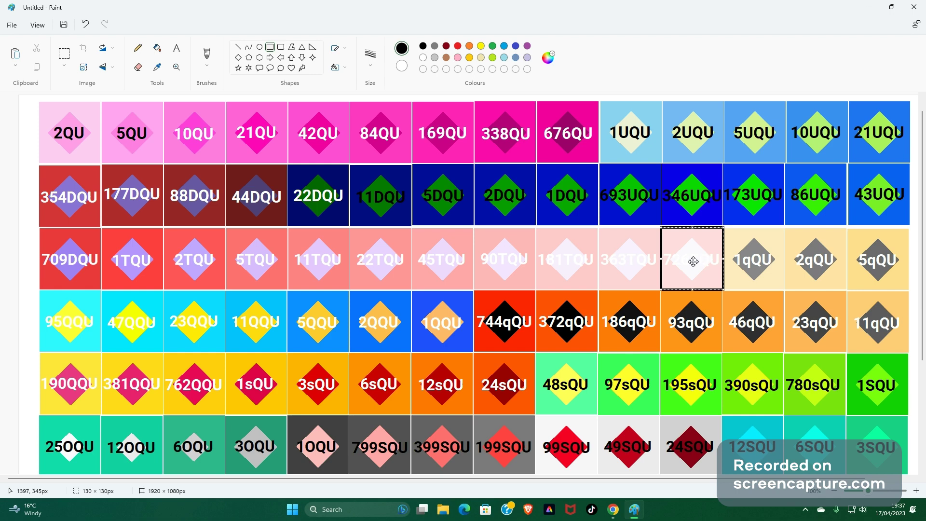
pyautogui.moveTo(694, 266); pyautogui.dragTo(823, 268)
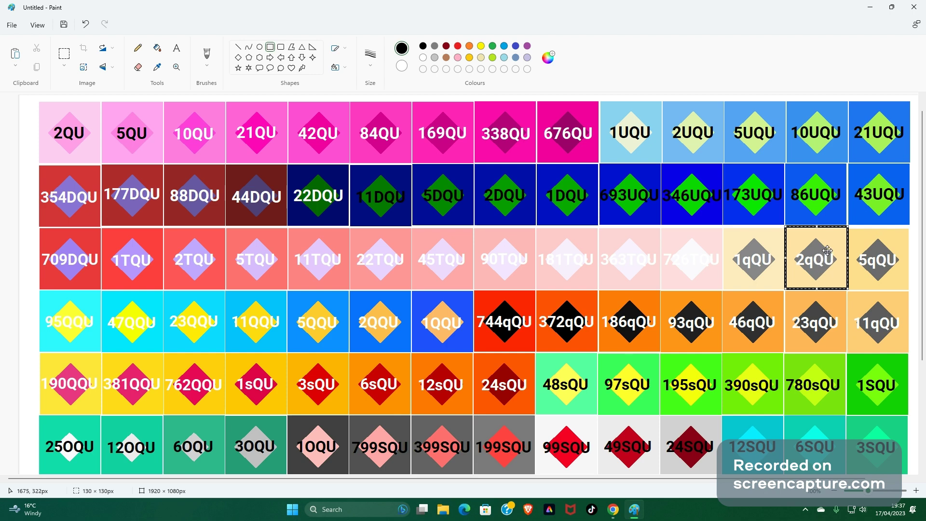
pyautogui.moveTo(813, 257); pyautogui.dragTo(874, 259)
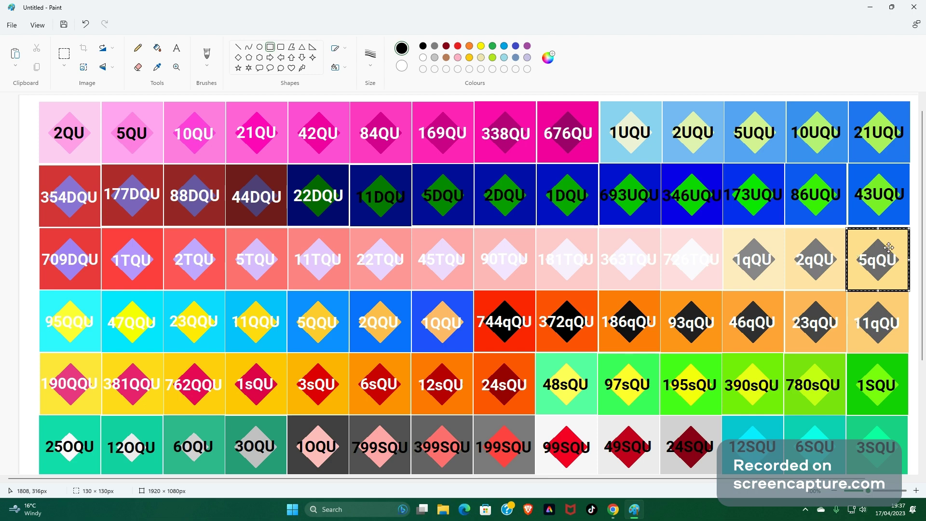
# Move the rectangle outline down to the 11qQU tile and back along the fourth row to 744qQU
pyautogui.moveTo(881, 248); pyautogui.dragTo(880, 309)
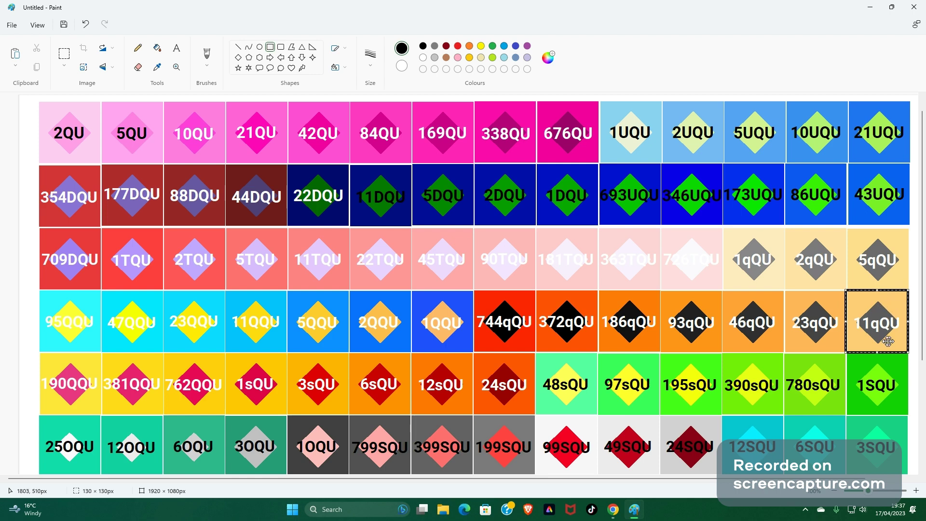
pyautogui.moveTo(893, 328); pyautogui.dragTo(833, 329)
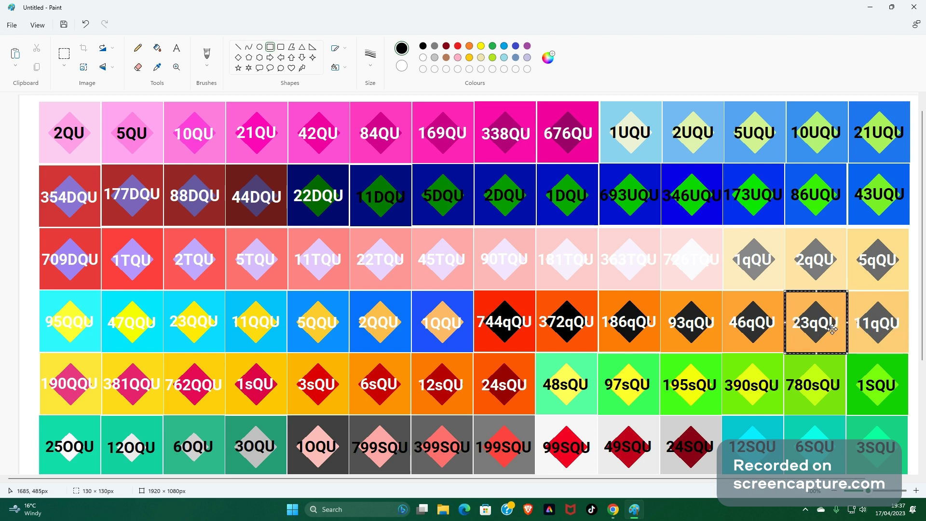
pyautogui.moveTo(830, 326); pyautogui.dragTo(766, 323)
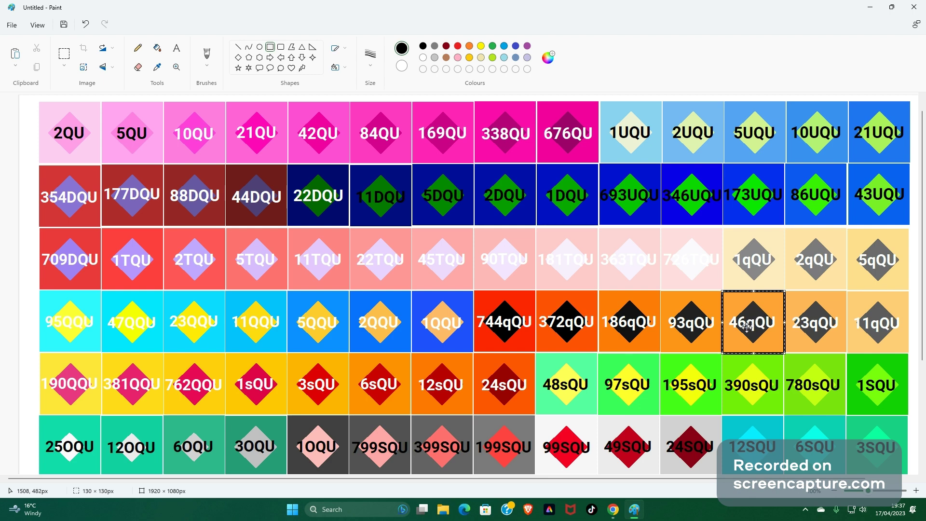
pyautogui.moveTo(766, 323); pyautogui.dragTo(702, 323)
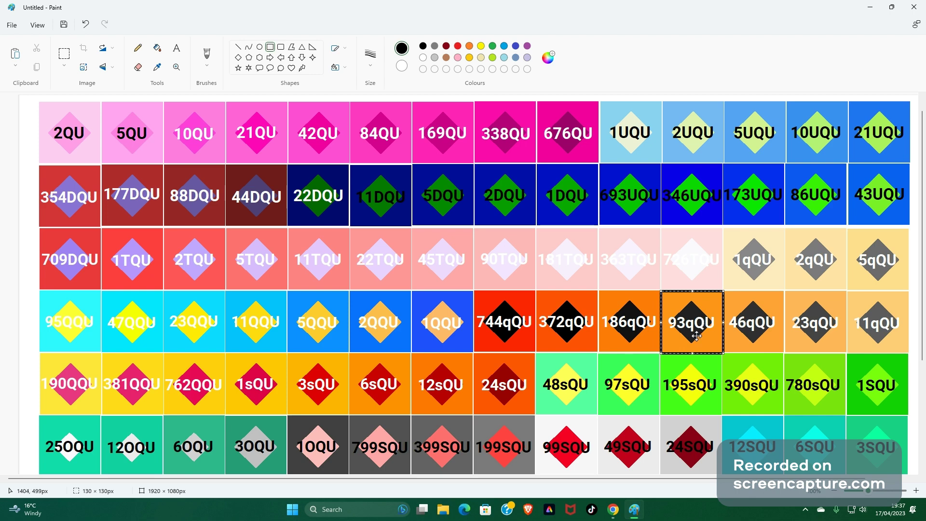
pyautogui.moveTo(713, 322); pyautogui.dragTo(650, 322)
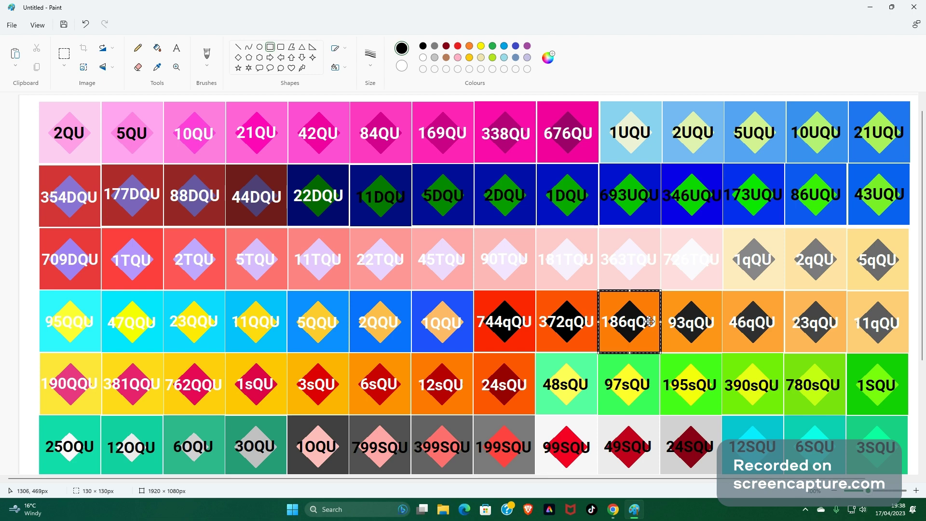
pyautogui.moveTo(640, 323); pyautogui.dragTo(575, 323)
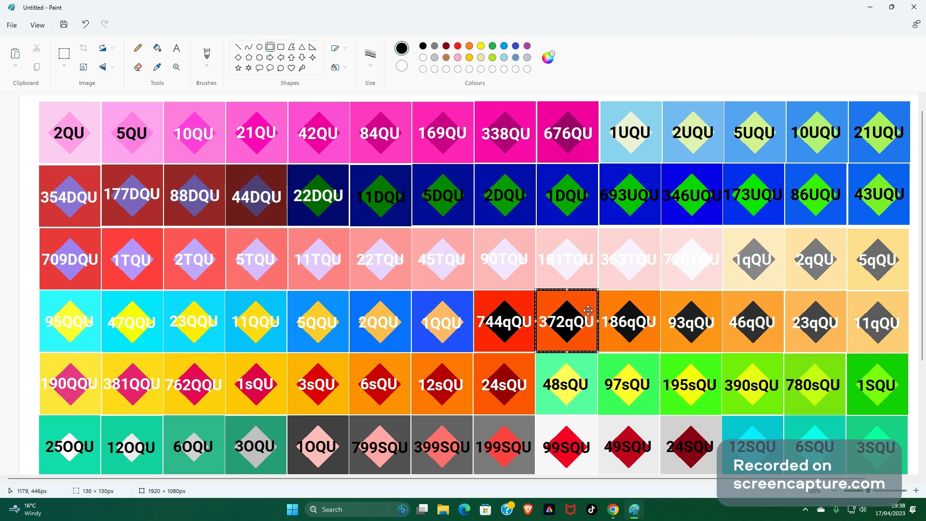
pyautogui.moveTo(574, 324); pyautogui.dragTo(512, 325)
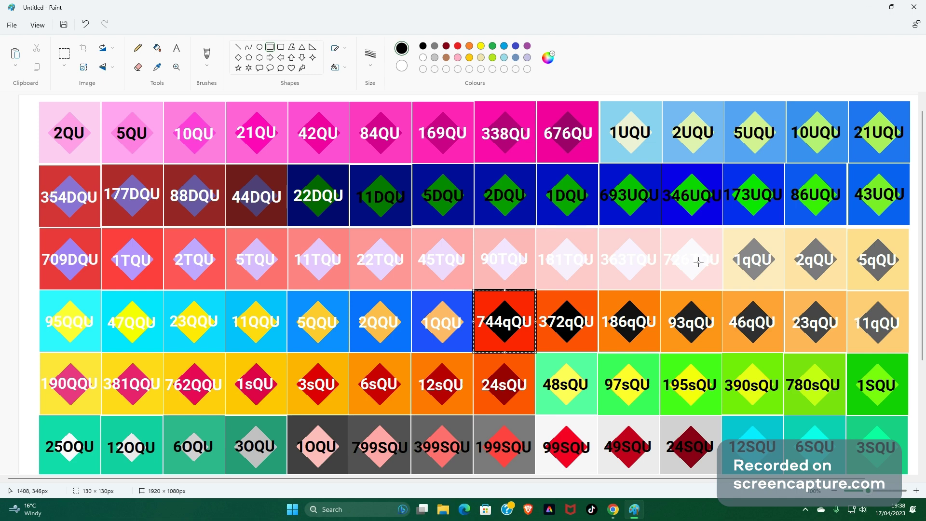
# Continue moving the rectangle outline along the fourth row's blue tiles, from 1QQU to 11QQU
pyautogui.scroll(-2, 698, 262)
pyautogui.moveTo(509, 230); pyautogui.dragTo(445, 231)
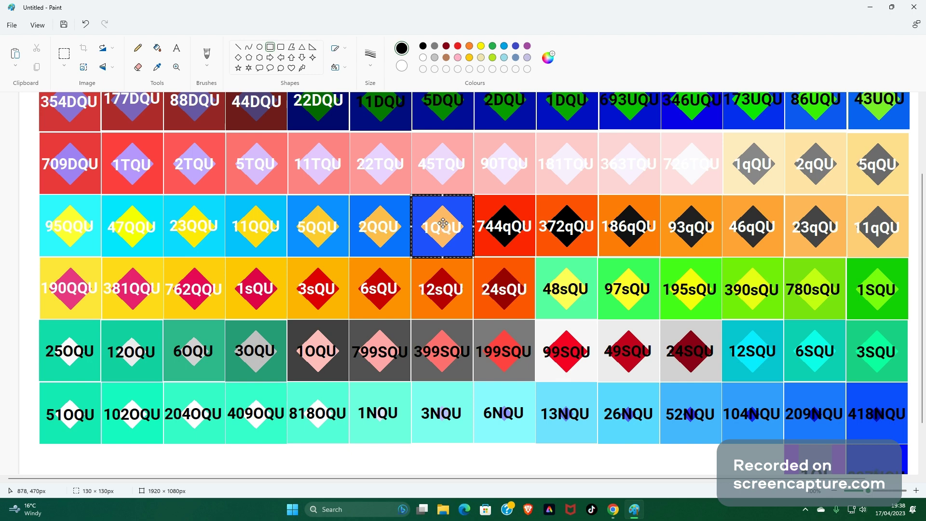
pyautogui.moveTo(445, 231); pyautogui.dragTo(385, 222)
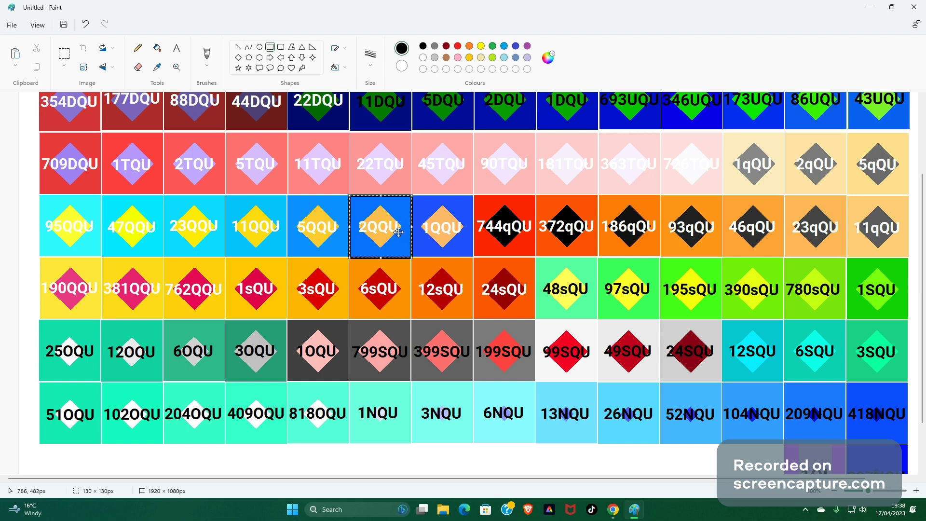
pyautogui.moveTo(399, 233); pyautogui.dragTo(336, 232)
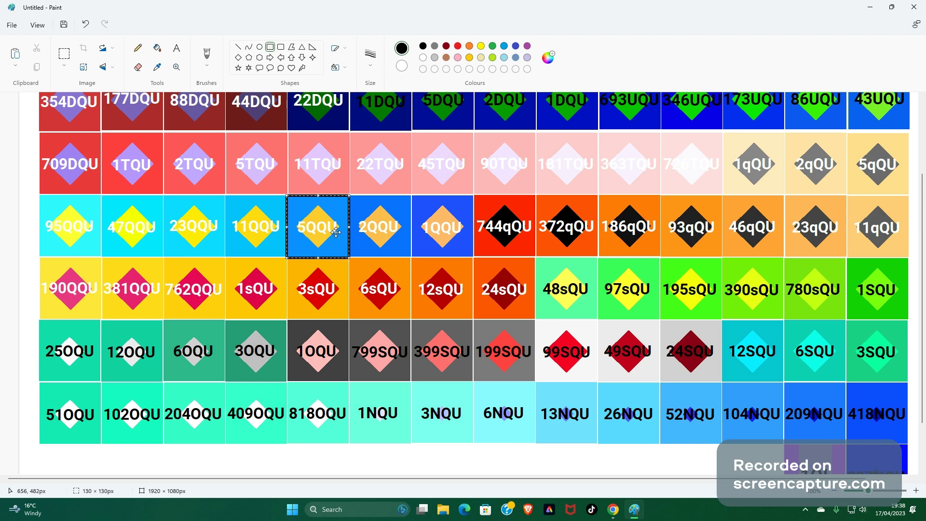
pyautogui.moveTo(335, 238); pyautogui.dragTo(269, 238)
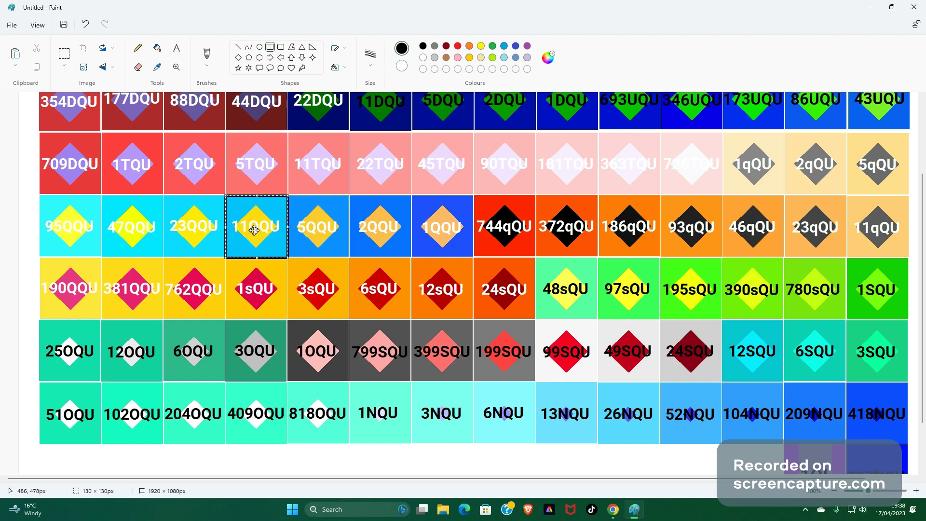
# Switch to Chrome's YouTube tab, toggle playback of the video "Playing 2048 with 8x8 Part 4", and return to Paint
pyautogui.moveTo(613, 509)
pyautogui.click(579, 461)
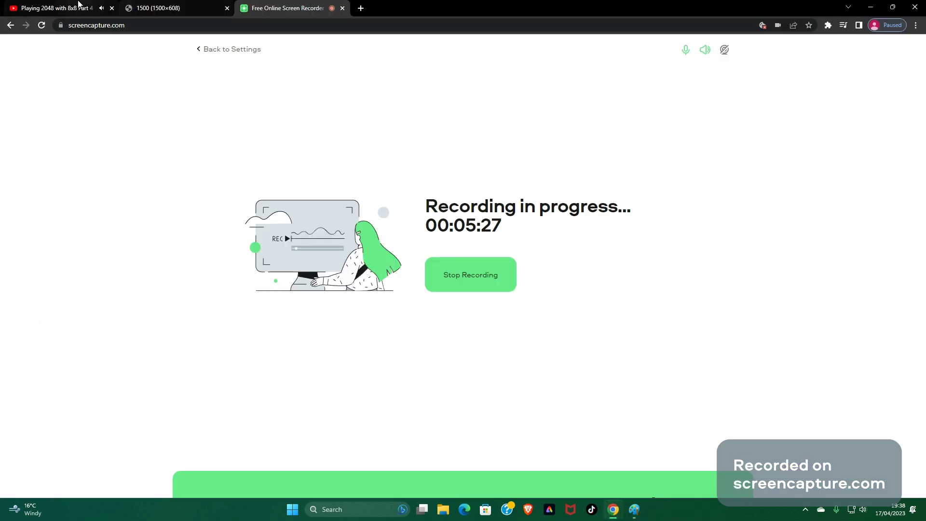
pyautogui.click(63, 8)
pyautogui.click(381, 225)
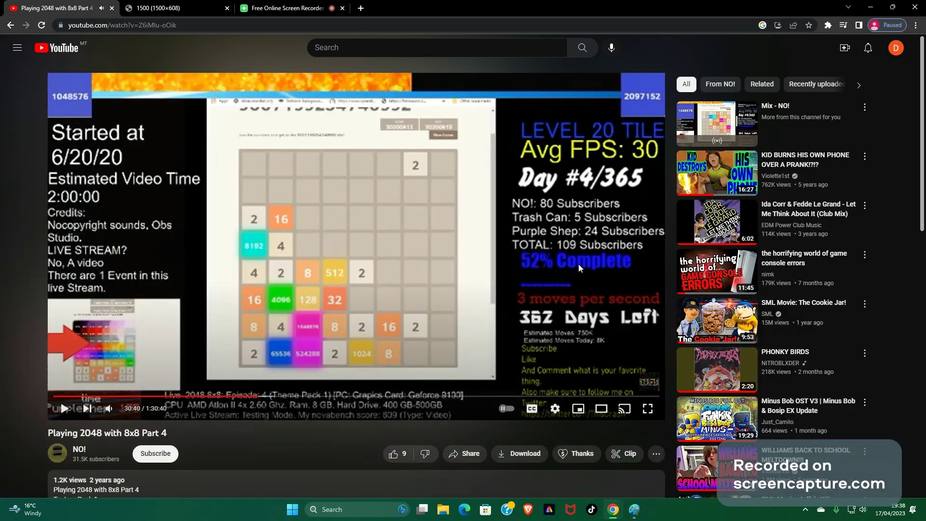
pyautogui.hotkey('alt', 'Tab')
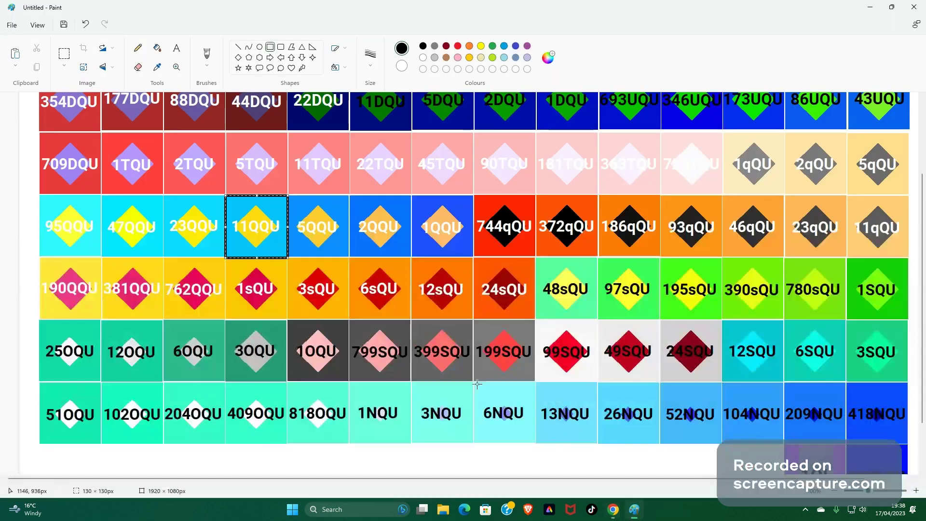
# Move the rectangle outline over the last three tiles of the fourth row: 23QQU, 47QQU and 95QQU
pyautogui.moveTo(281, 227); pyautogui.dragTo(197, 220)
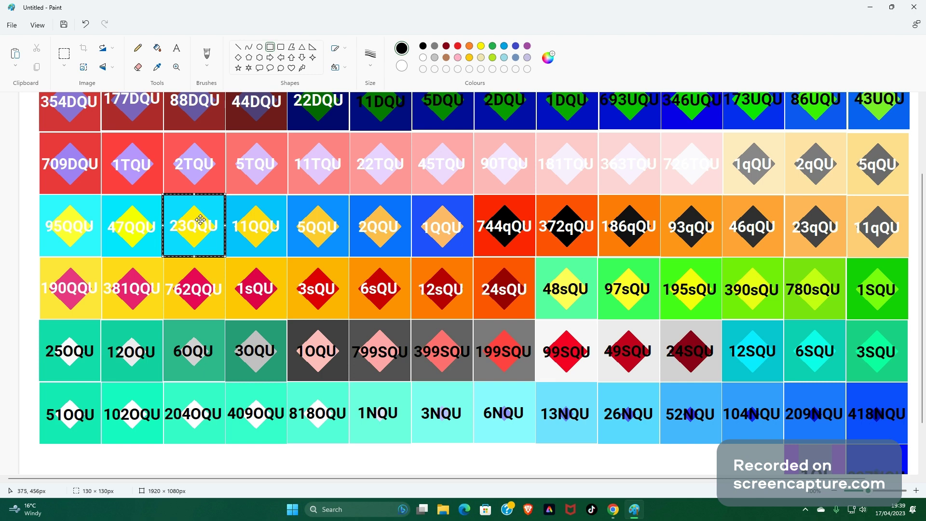
pyautogui.moveTo(200, 220); pyautogui.dragTo(137, 228)
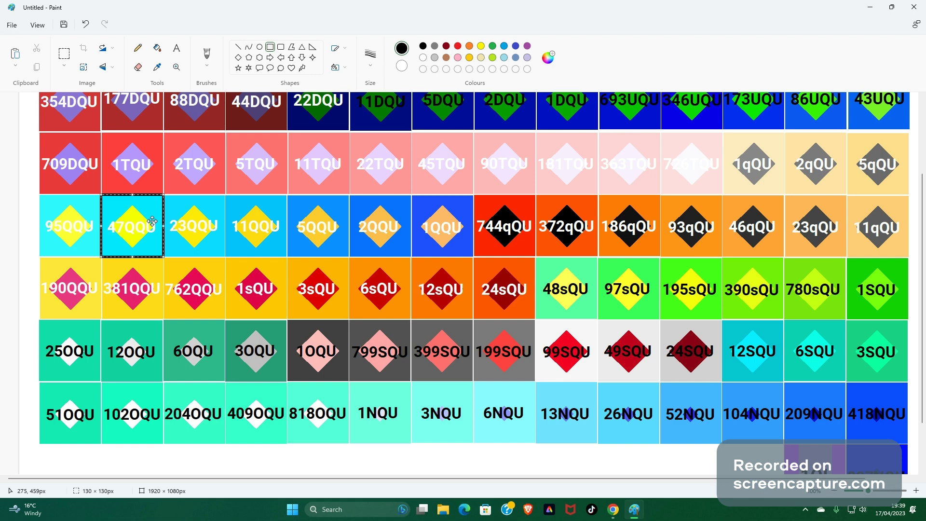
pyautogui.moveTo(39, 197); pyautogui.dragTo(102, 259)
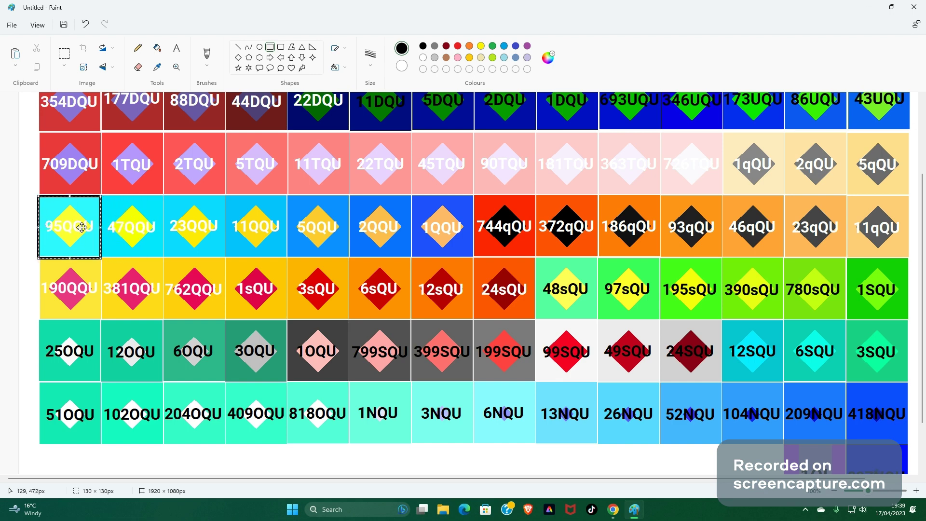
# Move the rectangle outline down to the 190QQU tile and tile by tile along the fifth row to 24sQU
pyautogui.moveTo(82, 227); pyautogui.dragTo(80, 289)
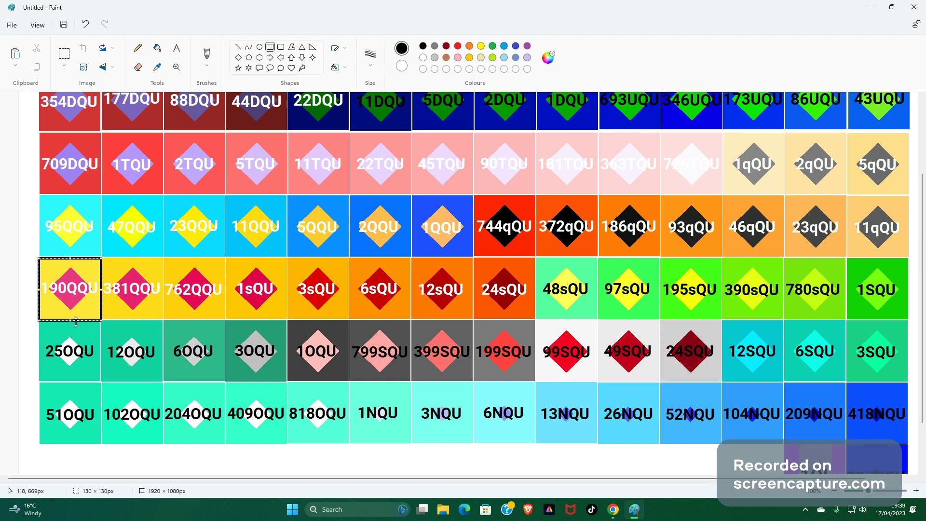
pyautogui.moveTo(74, 290); pyautogui.dragTo(136, 289)
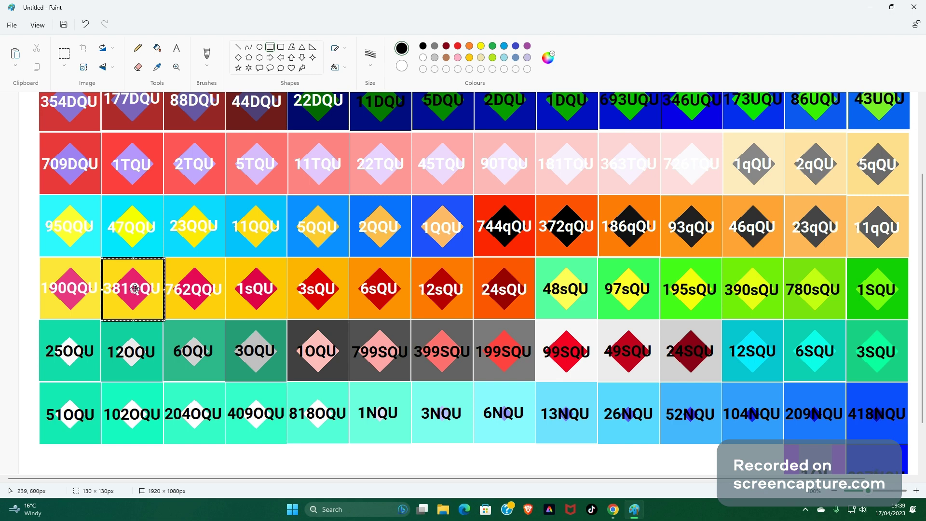
pyautogui.moveTo(139, 293); pyautogui.dragTo(201, 293)
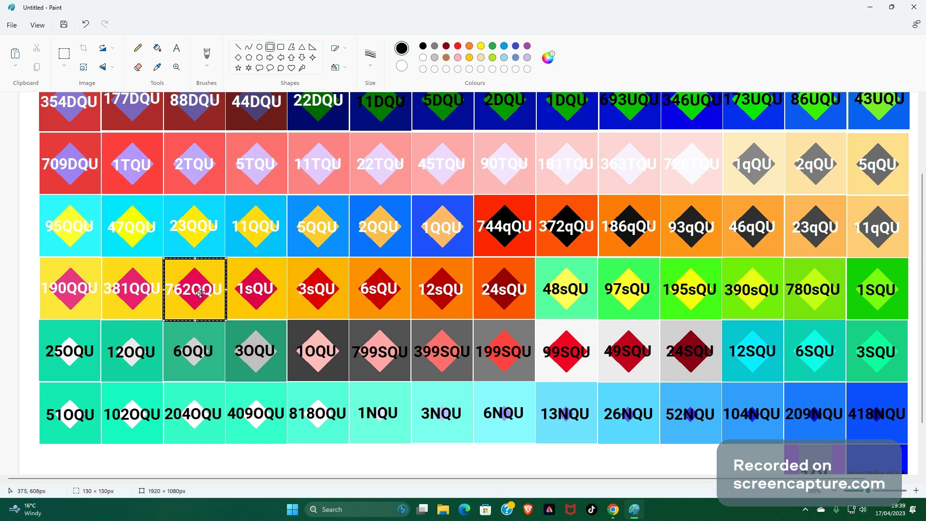
pyautogui.moveTo(200, 293); pyautogui.dragTo(263, 289)
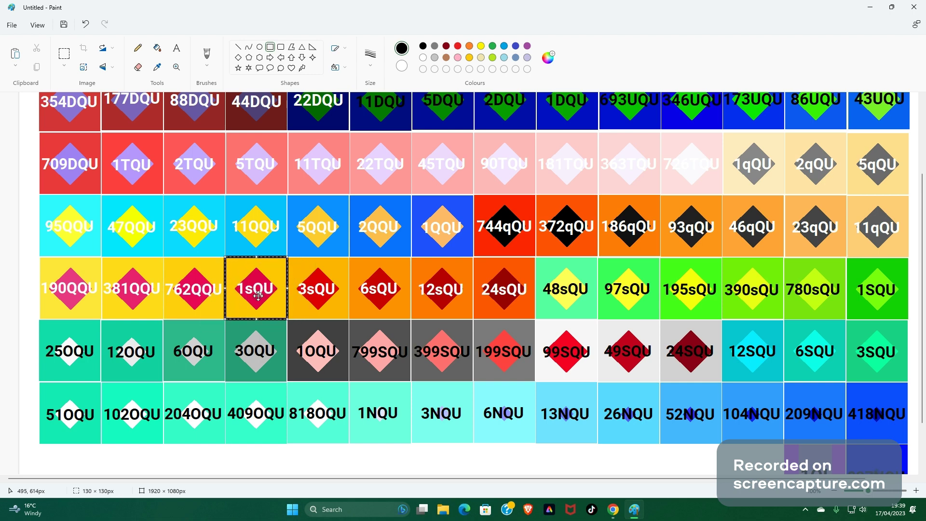
pyautogui.moveTo(264, 310); pyautogui.dragTo(325, 310)
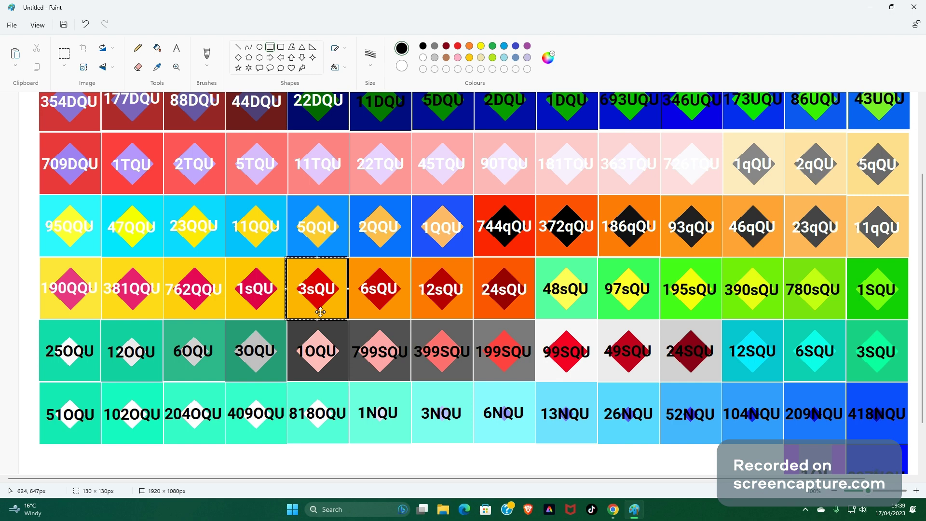
pyautogui.moveTo(314, 311); pyautogui.dragTo(377, 312)
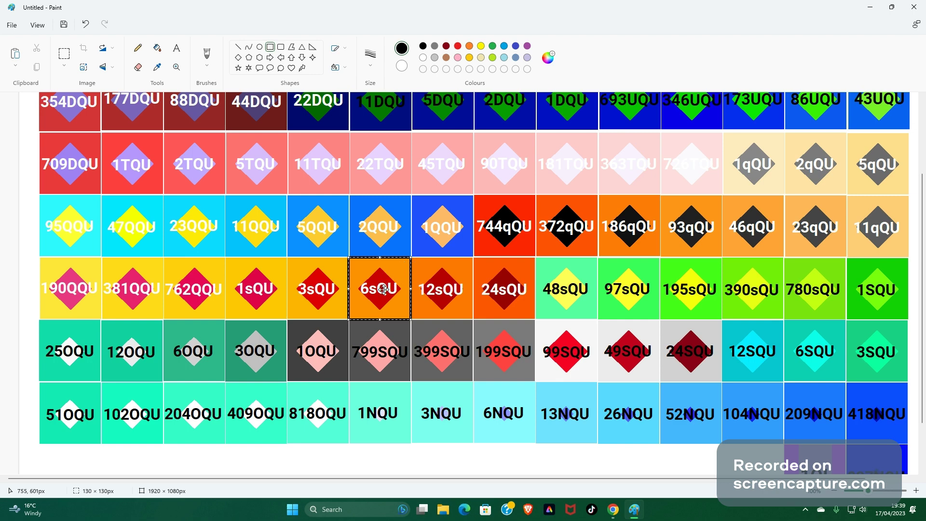
pyautogui.moveTo(383, 289); pyautogui.dragTo(449, 289)
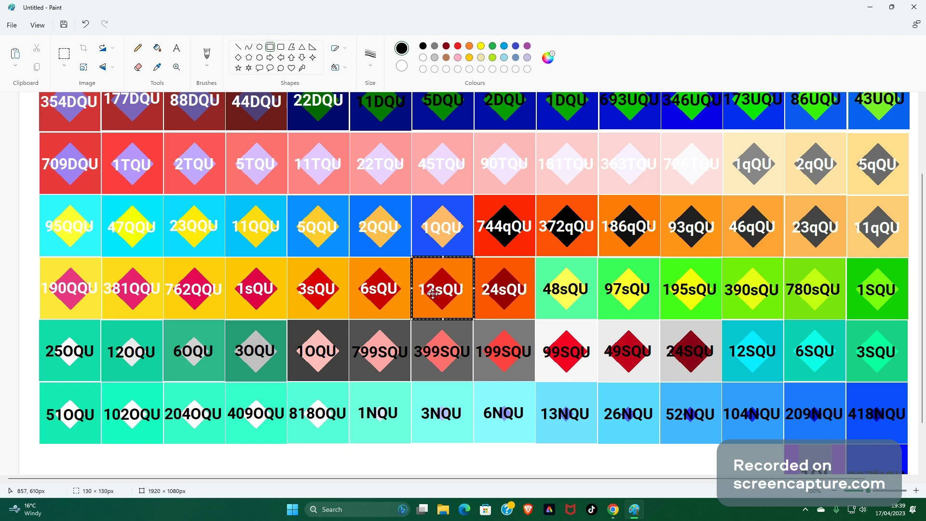
pyautogui.moveTo(433, 293); pyautogui.dragTo(498, 295)
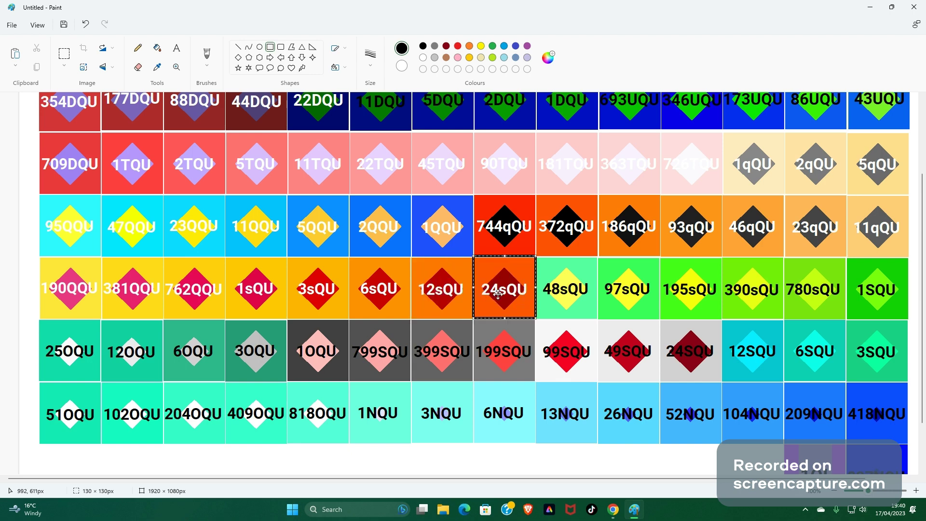